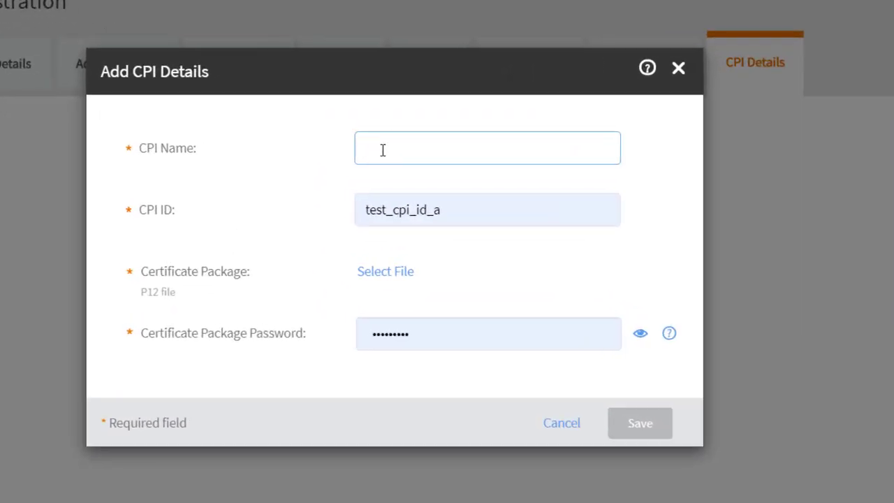
Complete the CPI details with the CPI name and the test_cpi_id_a_certificate.p12 certificate package, and save them.
left_click(388, 147)
type("John_Doe_CPI")
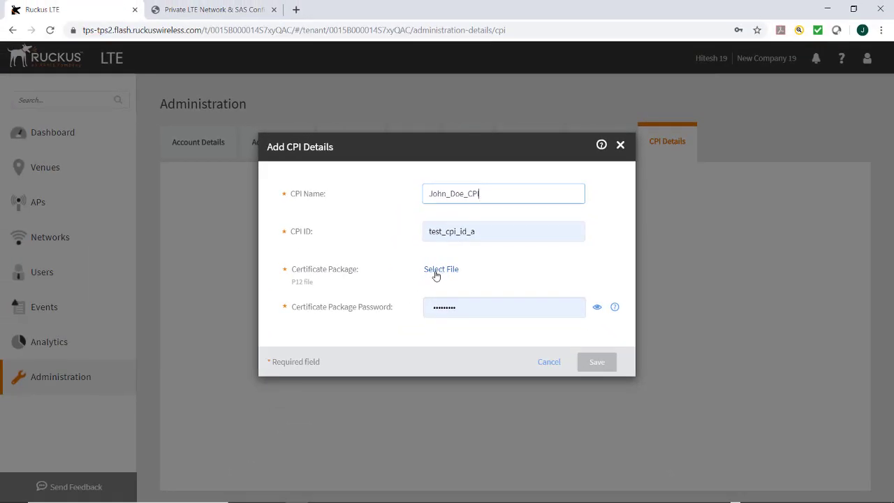
left_click(392, 279)
left_click(258, 124)
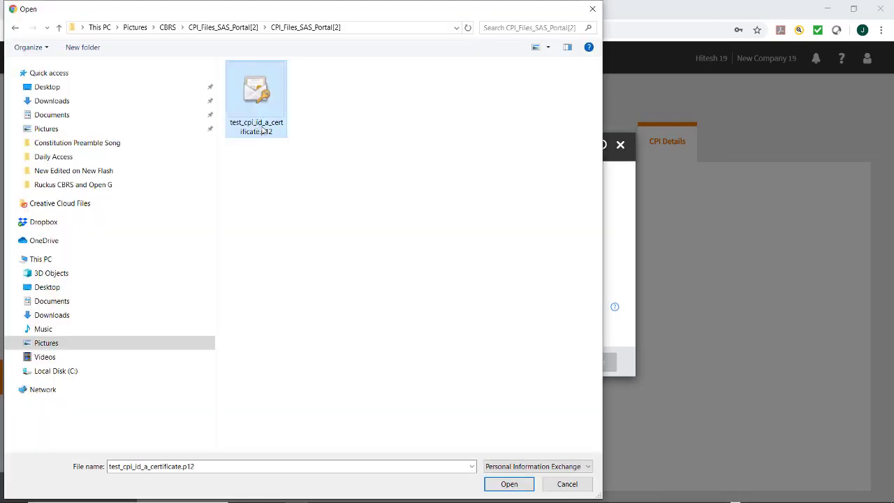
left_click(509, 484)
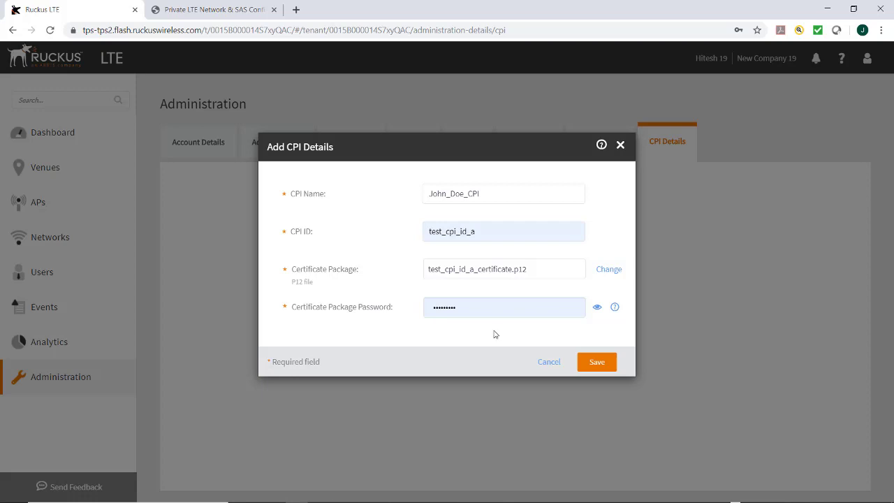
left_click(595, 362)
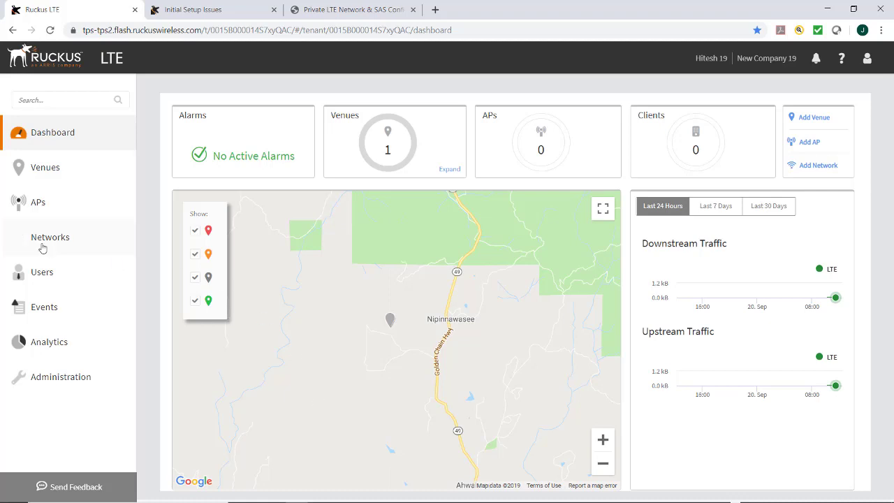
Start a new LTE AP for the Ahwahnee Art Studio venue with the name and description Art Studio.
left_click(35, 203)
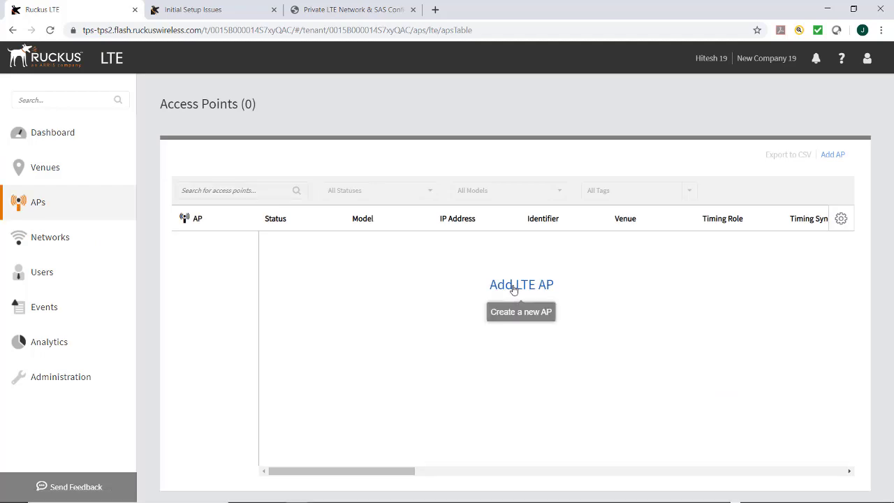
left_click(513, 288)
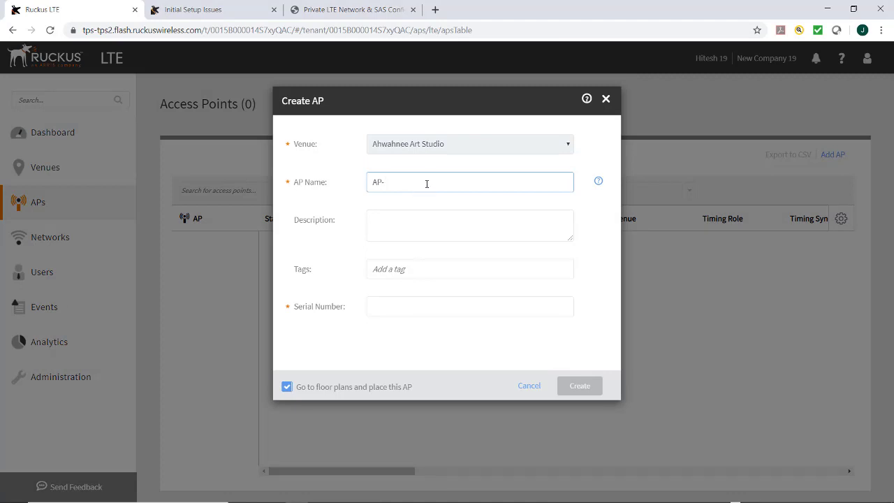
key("ctrl+a")
type("Art Studio")
key("Tab")
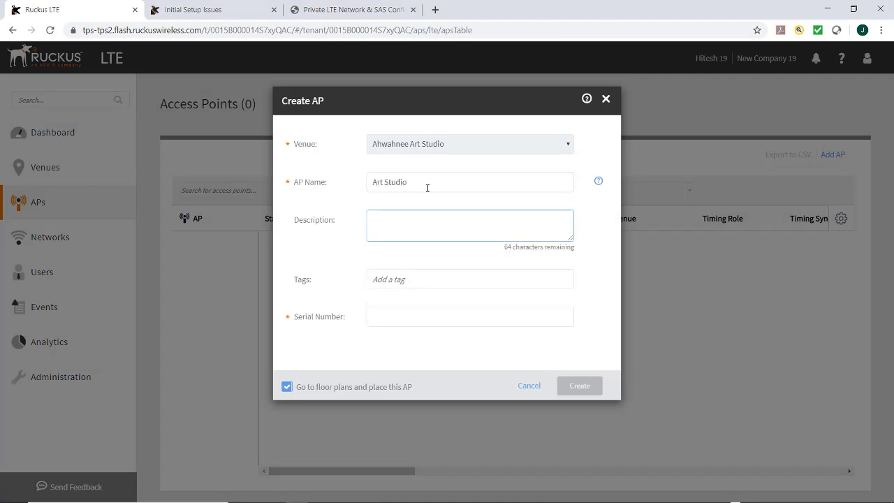
type("Art Studio")
left_click(402, 280)
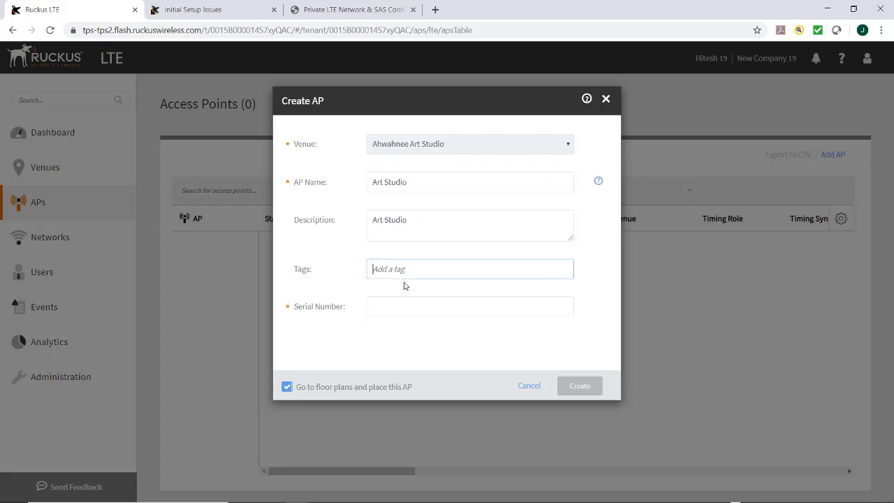
left_click(383, 307)
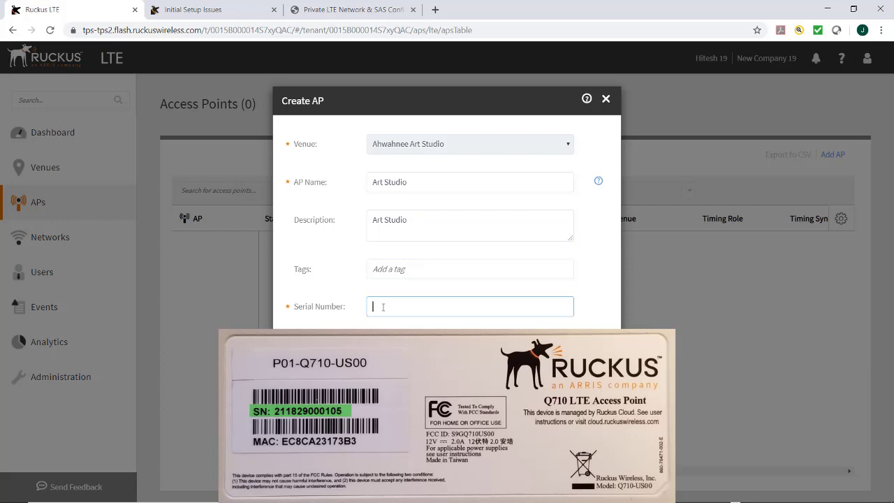
type("2118")
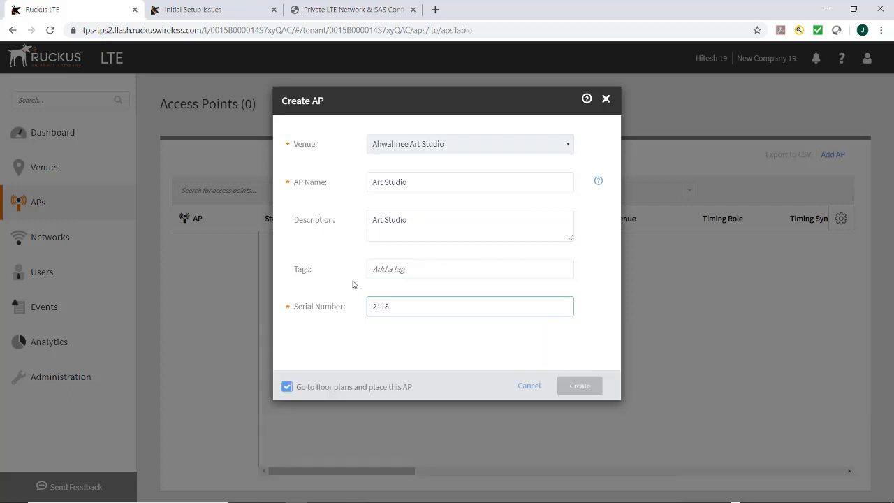
type("2")
type("5")
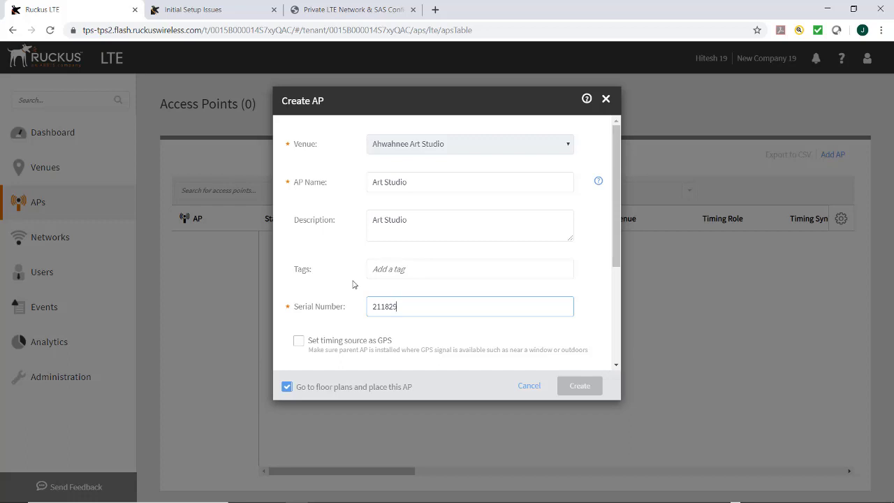
type("000105")
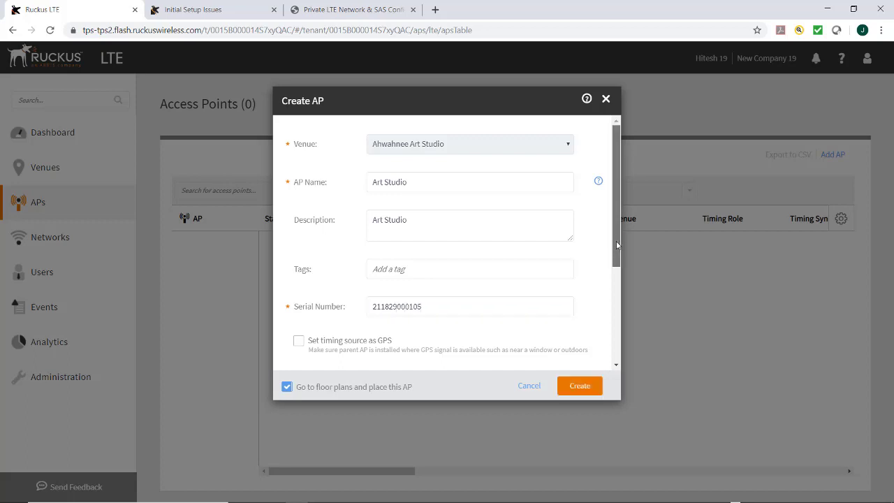
Try the GPS timing source and timing master options for the new AP, and clear both again.
left_click_drag(617, 241, 612, 336)
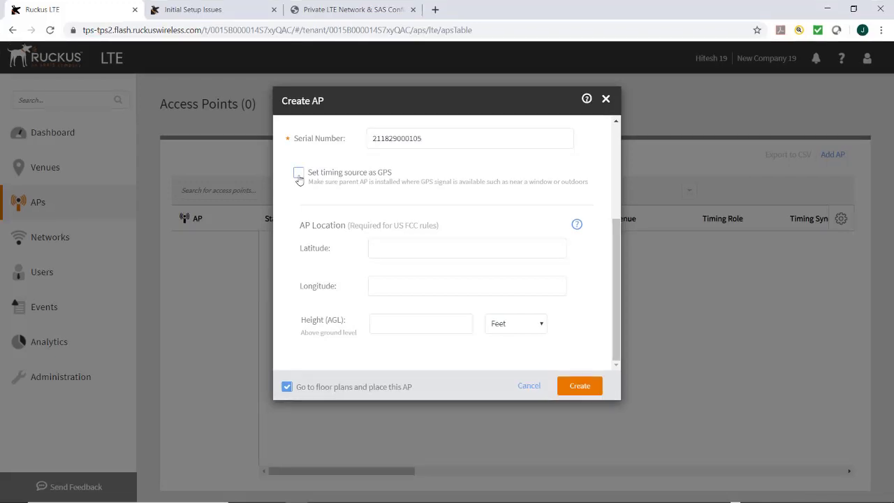
left_click(299, 176)
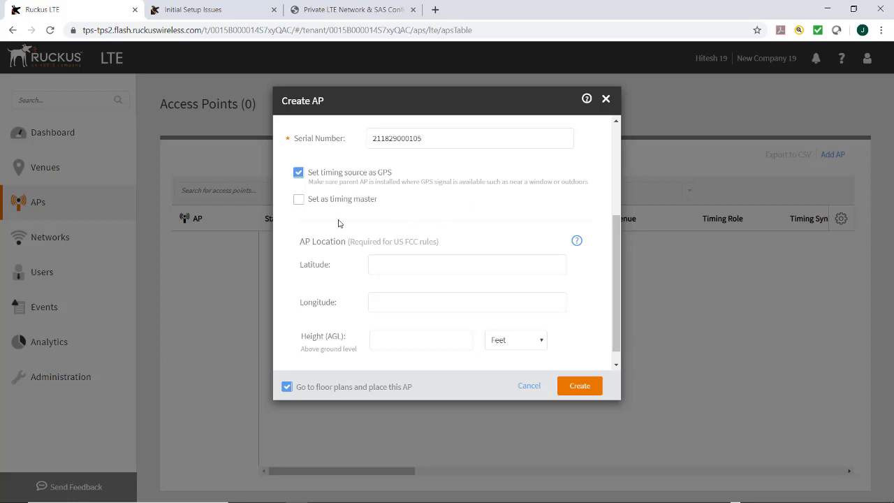
left_click(298, 202)
left_click(298, 198)
left_click(298, 173)
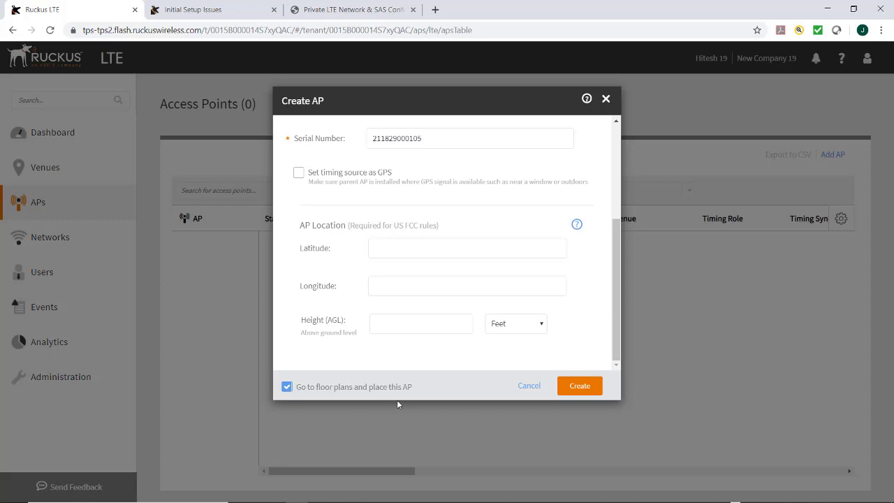
Create the AP and save its placement in the upper part of the Art Studio room on the venue's floor plan.
left_click(579, 386)
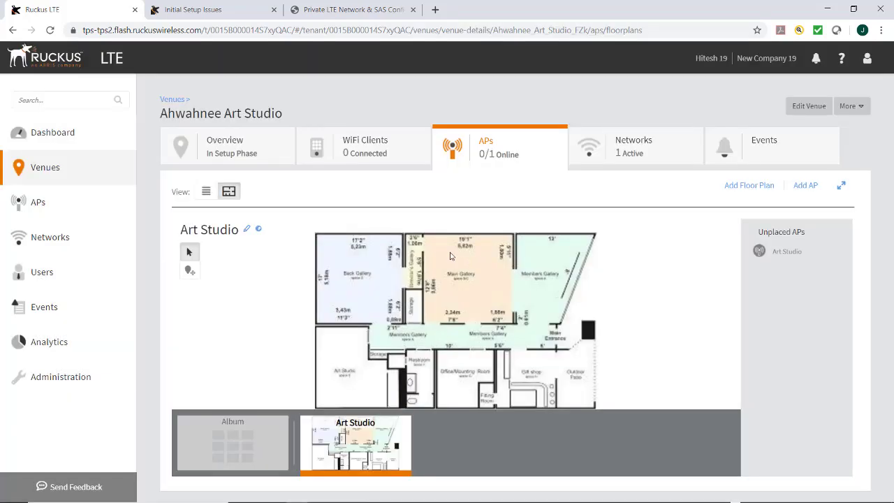
left_click(189, 271)
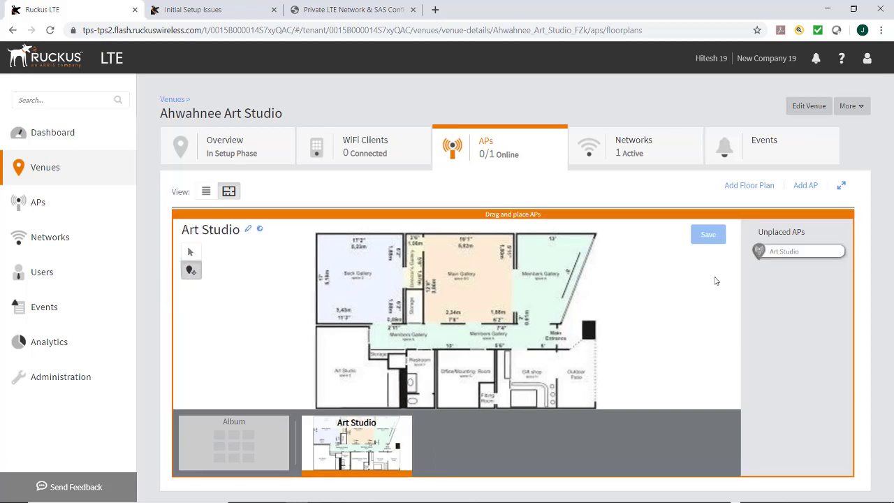
left_click_drag(760, 251, 358, 352)
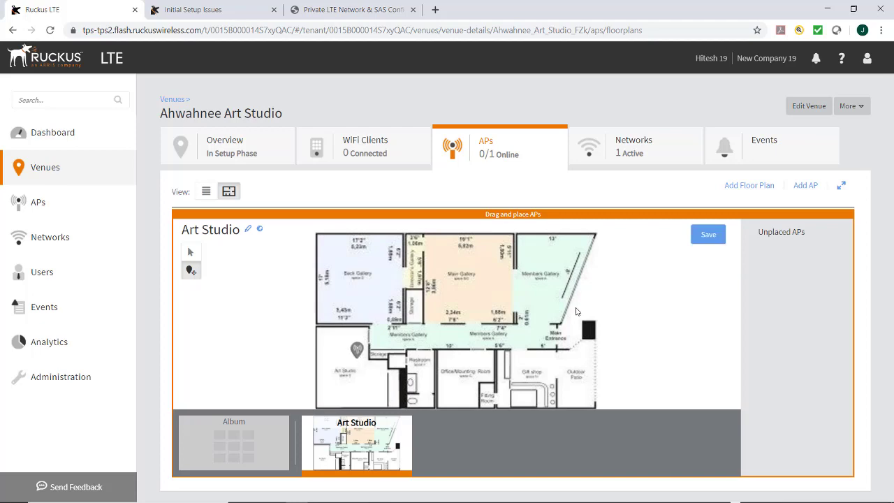
left_click(708, 235)
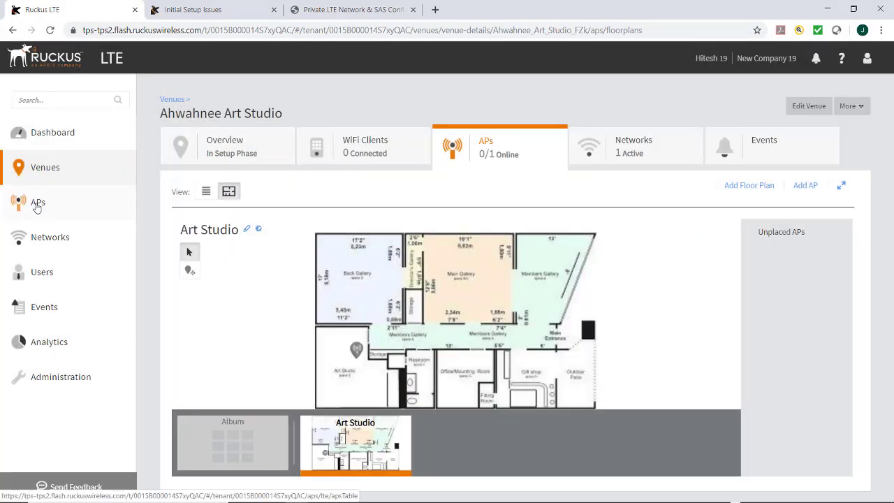
From the Access Points page's help, open the Initial Setup Issues topic under Troubleshooting LTE Issues.
left_click(38, 204)
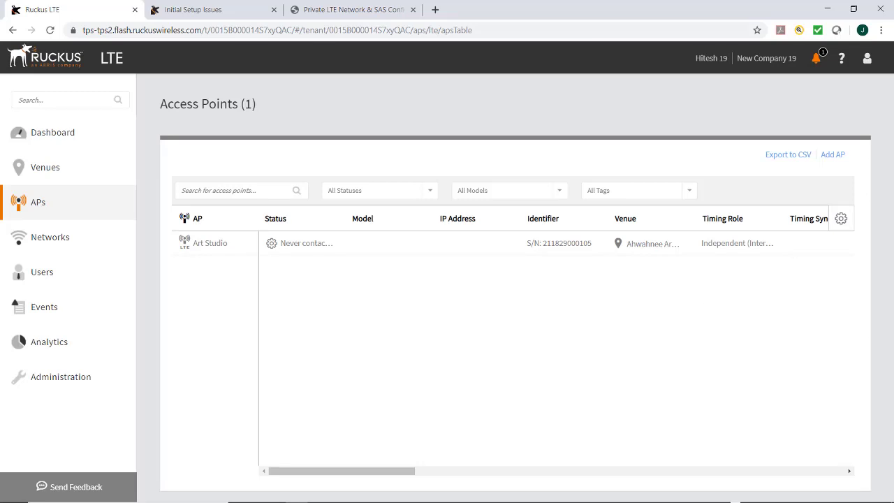
left_click(842, 60)
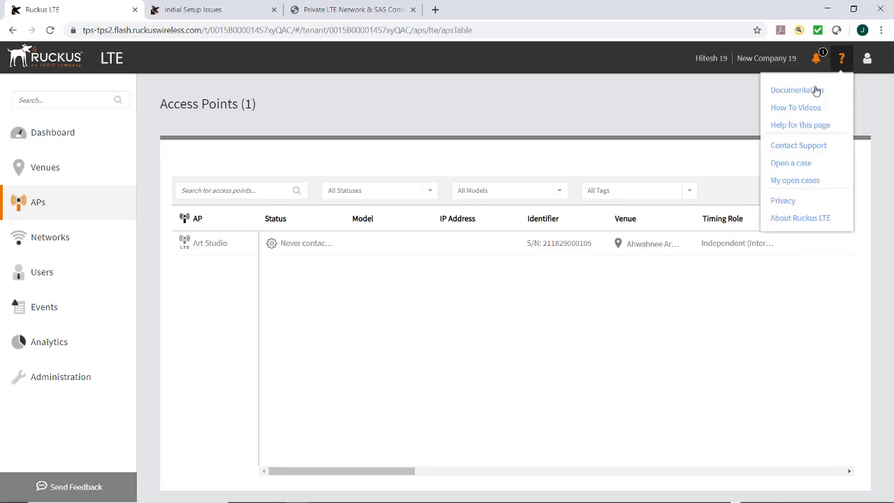
left_click(785, 130)
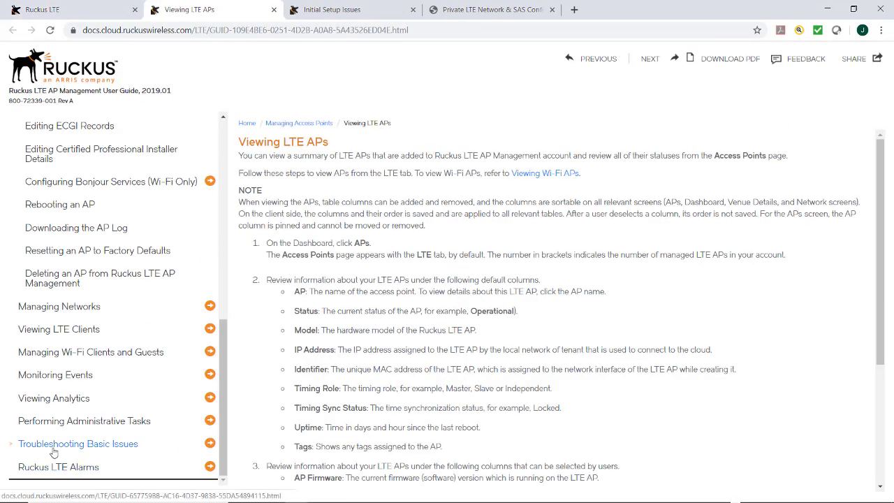
left_click(55, 444)
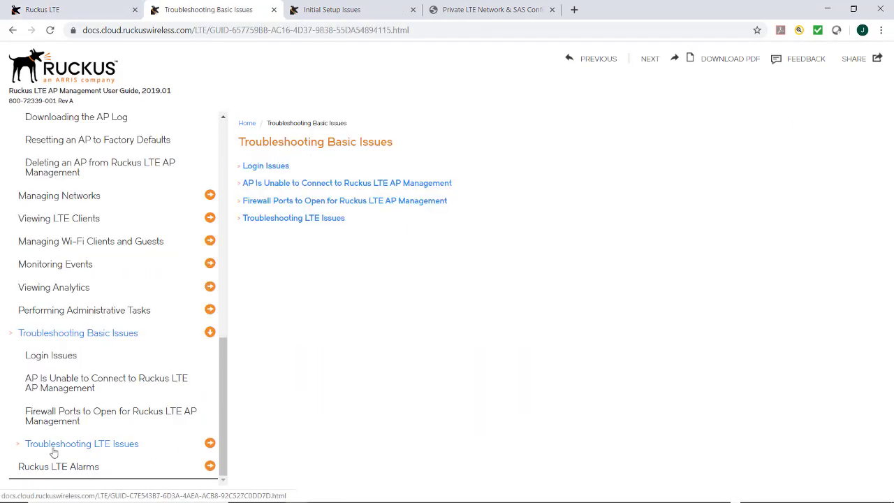
left_click(58, 447)
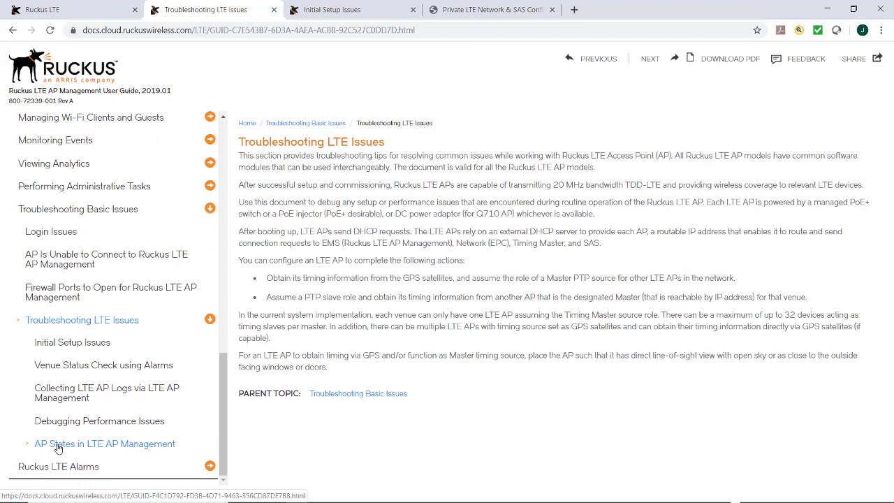
left_click(89, 347)
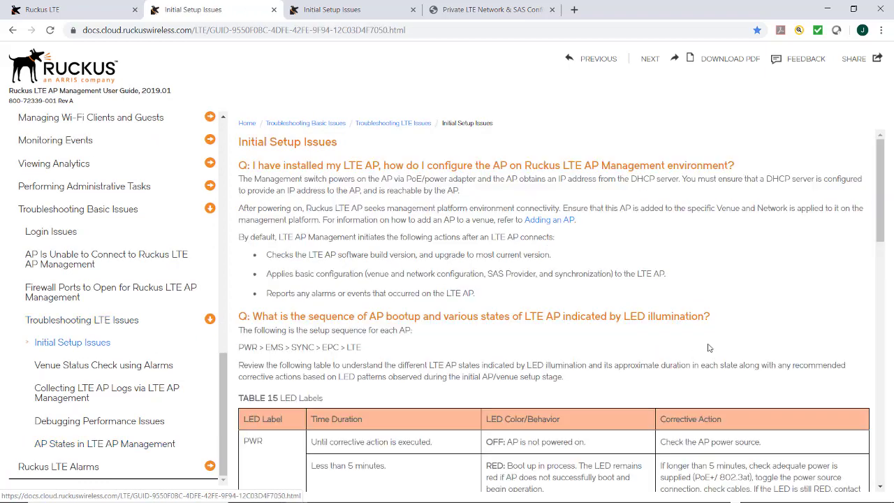
Review the PWR and EMS rows of the LED Labels table, highlighting the text on their solid green states.
left_click_drag(878, 223, 880, 302)
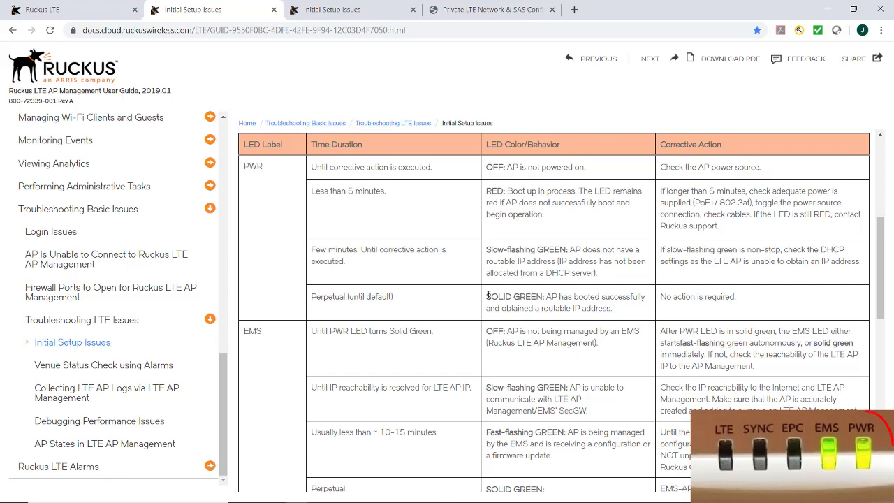
left_click_drag(487, 296, 614, 310)
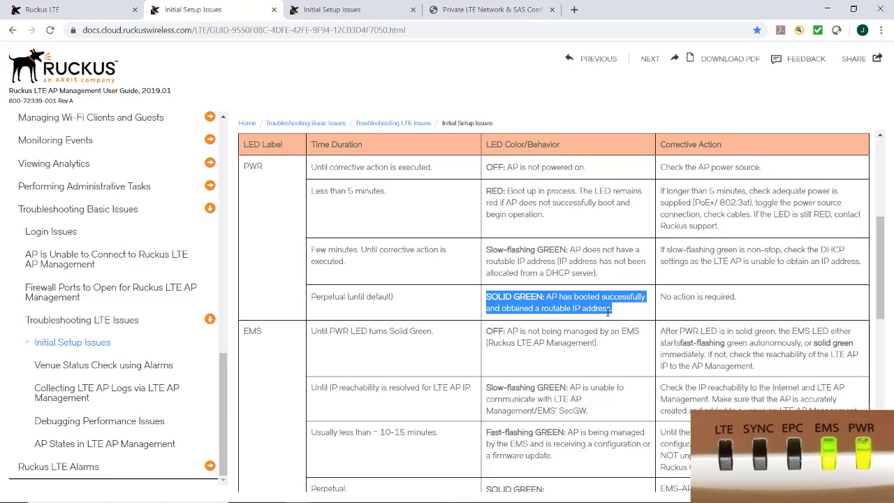
left_click_drag(881, 278, 882, 340)
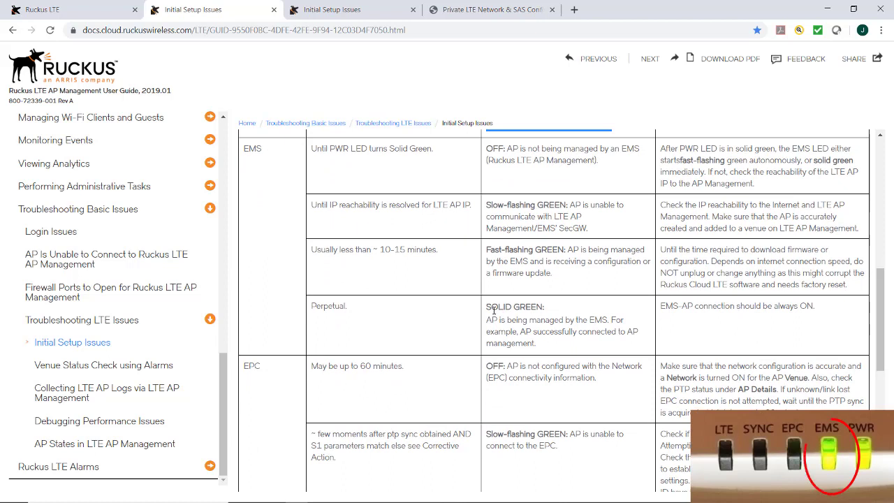
left_click_drag(489, 319, 594, 328)
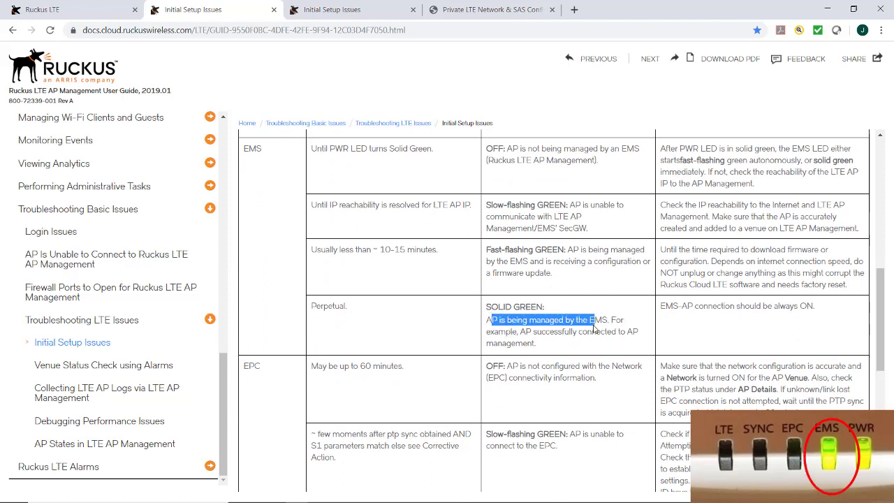
left_click(594, 328)
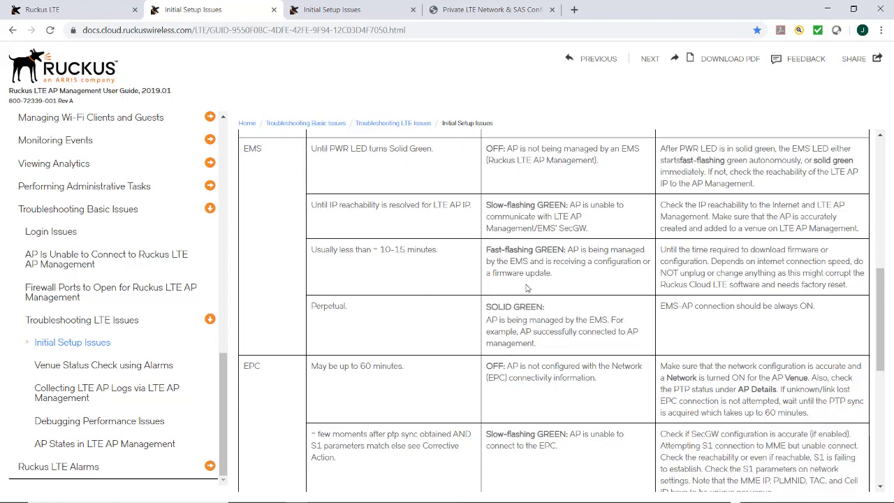
Review the EPC and SYNC rows of the LED Labels table, highlighting the descriptions of their steady green states.
left_click_drag(879, 312, 892, 368)
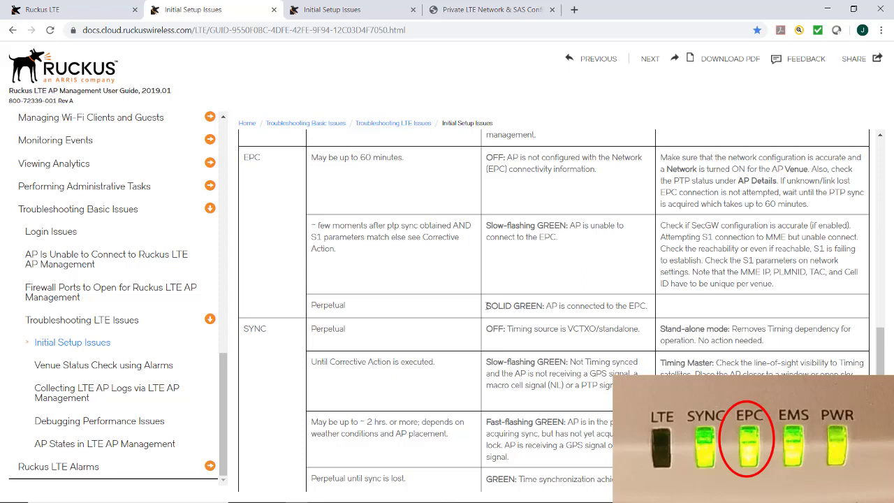
left_click_drag(487, 305, 654, 315)
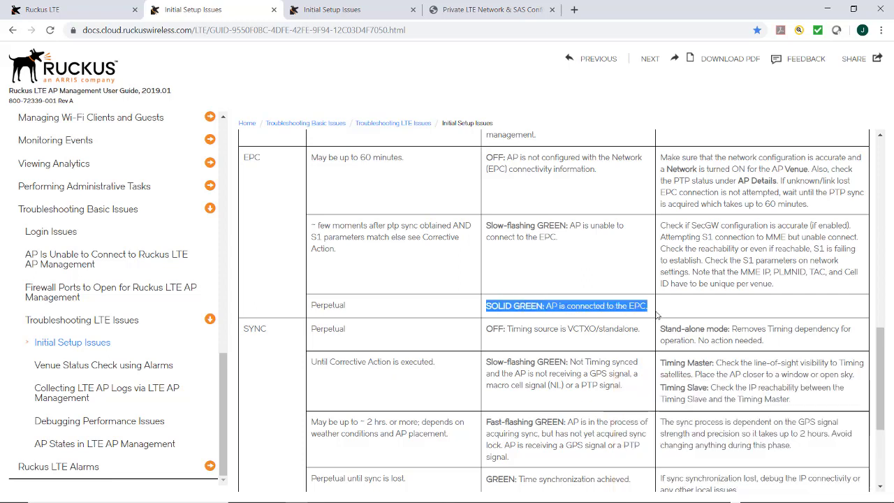
left_click(527, 265)
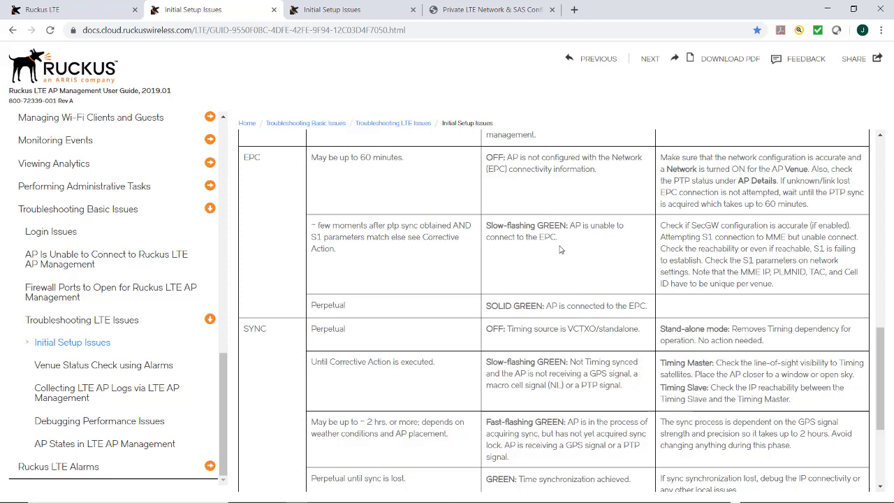
scroll(266, 223, "down", 3)
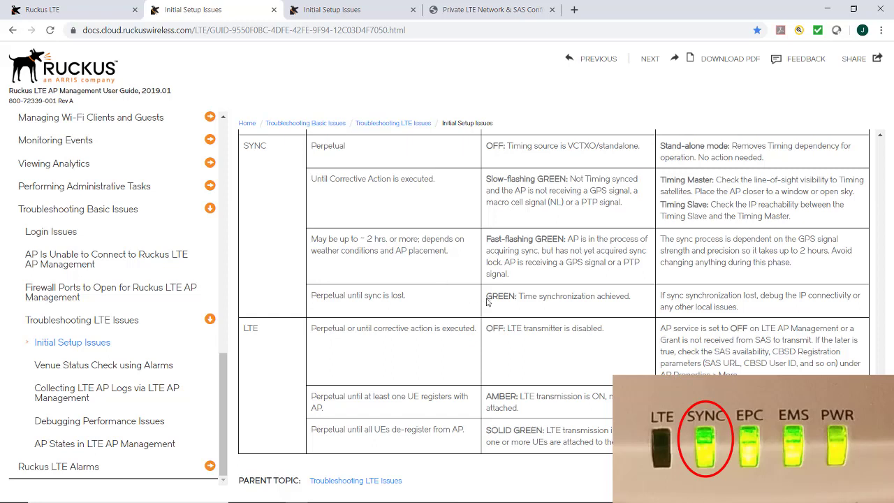
left_click_drag(491, 298, 636, 309)
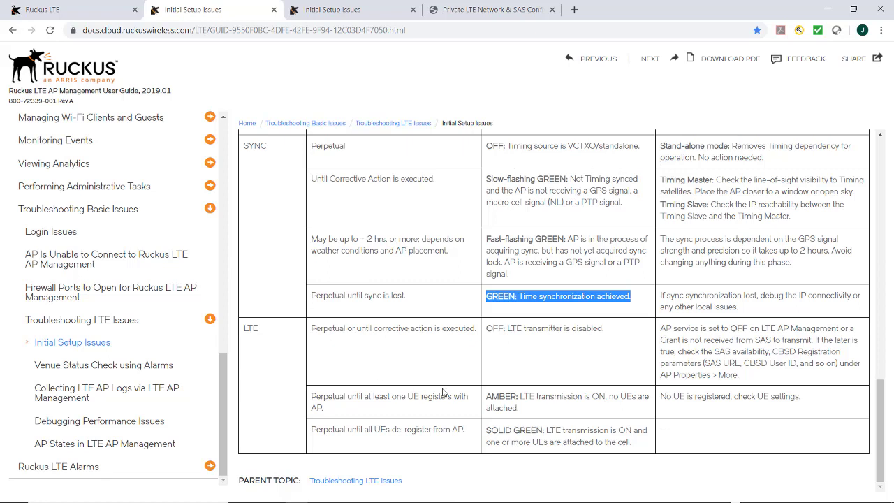
Review the LTE row of the LED Labels table, highlighting the amber and solid green state descriptions.
left_click_drag(487, 396, 520, 411)
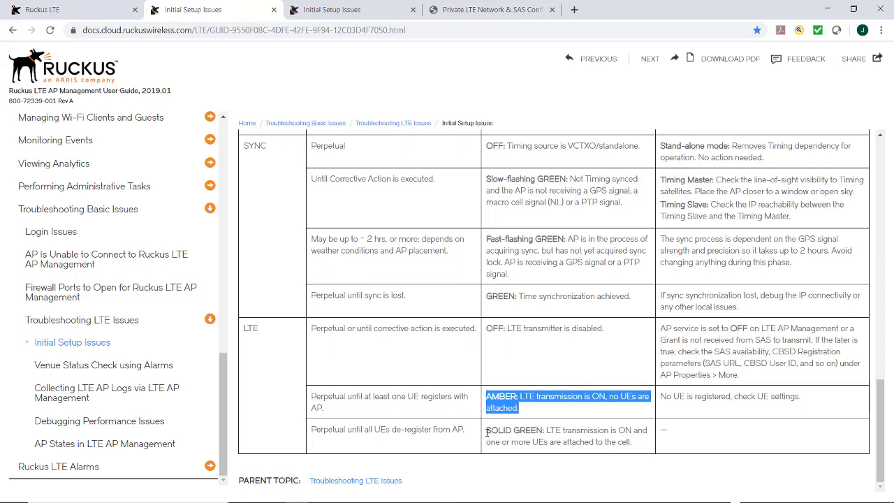
left_click_drag(487, 430, 634, 451)
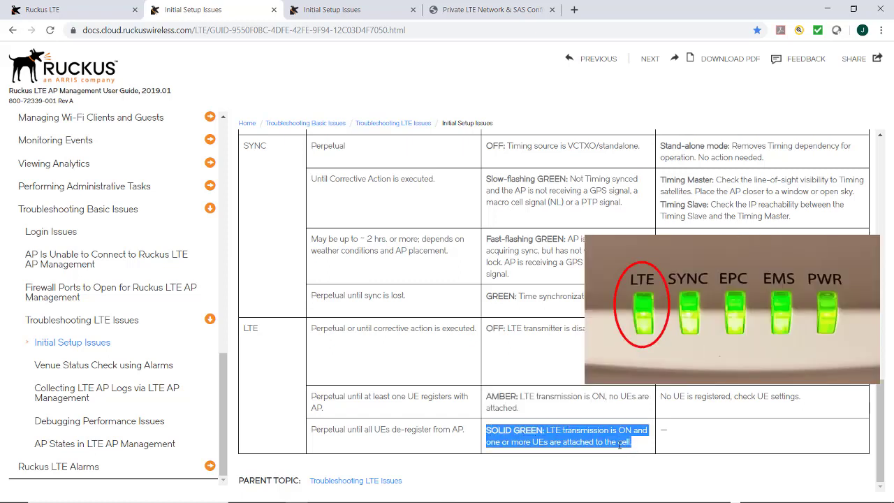
Back in the Ruckus LTE access points list, widen the Status column and open the Art Studio AP's overview.
left_click(21, 11)
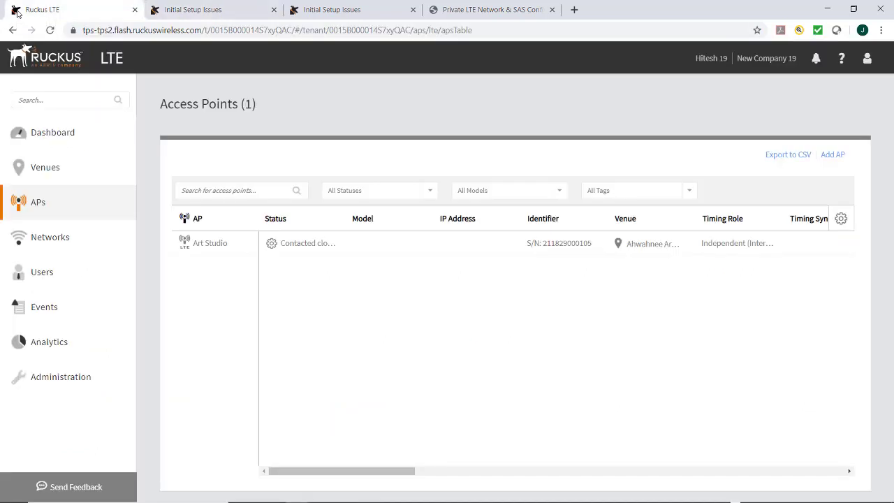
left_click_drag(343, 218, 392, 230)
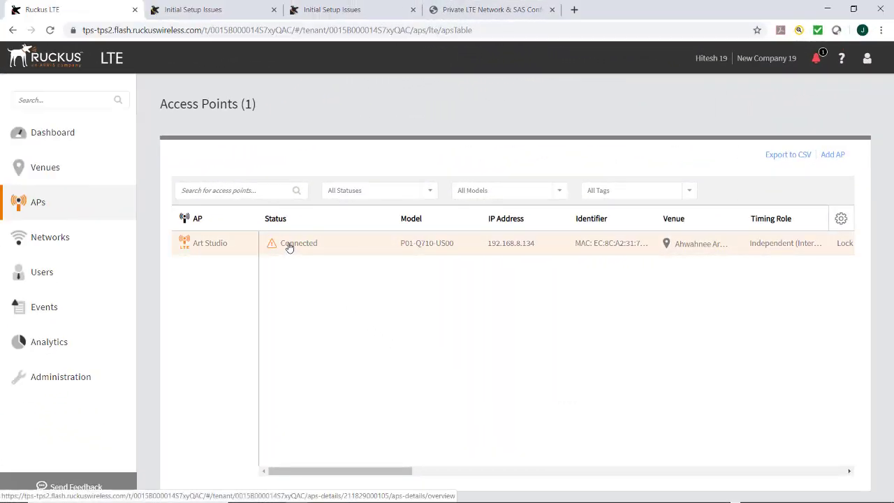
left_click(289, 246)
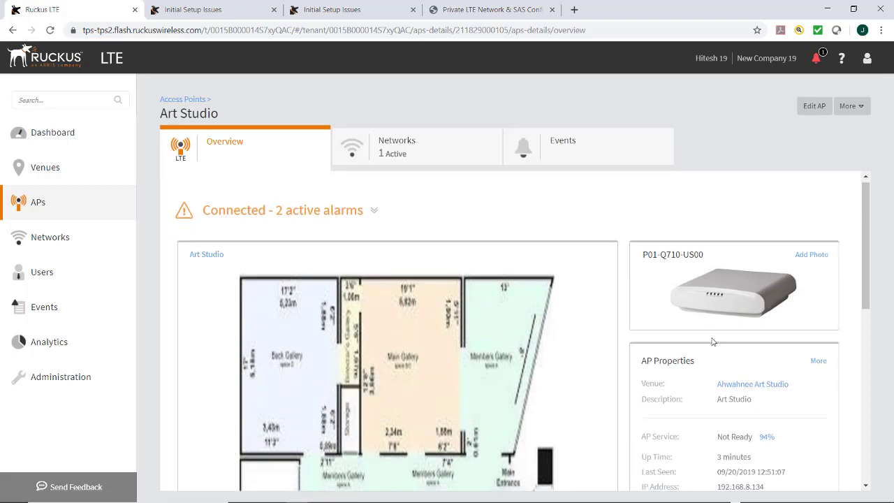
Examine the AP Properties of the Art Studio AP, including its AP Service state, and its marker on the floor plan.
scroll(713, 342, "down", 3)
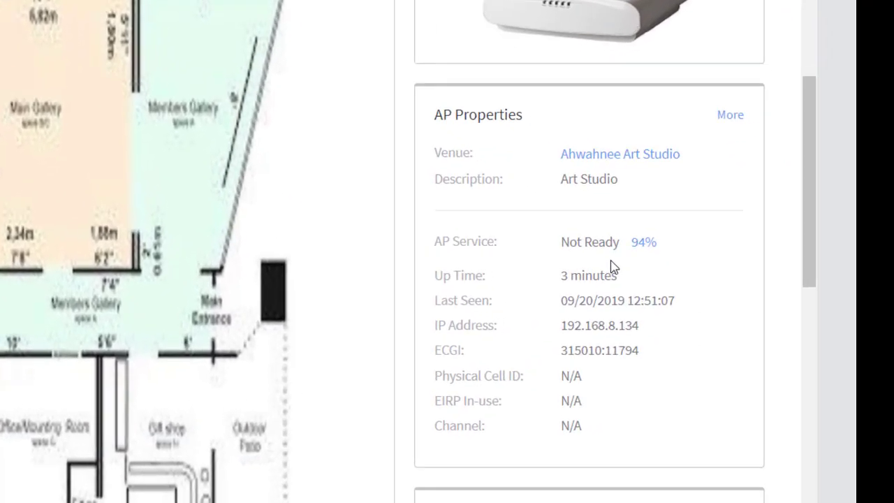
mouse_move(759, 349)
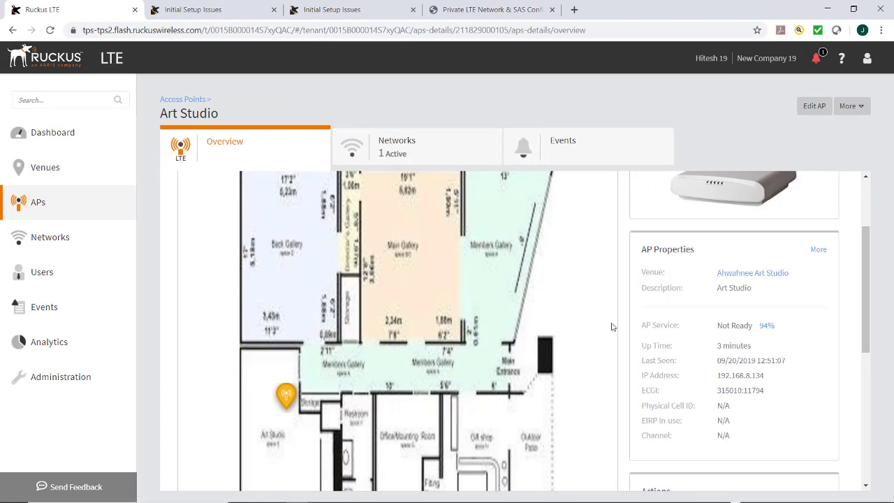
scroll(634, 331, "down", 2)
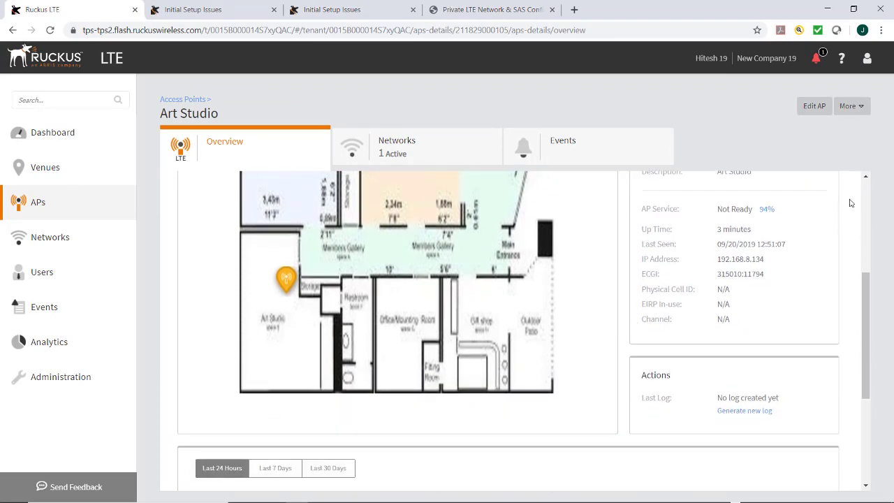
Check the CPI certification status in the Art Studio AP's edit form and leave the form without saving.
left_click(811, 106)
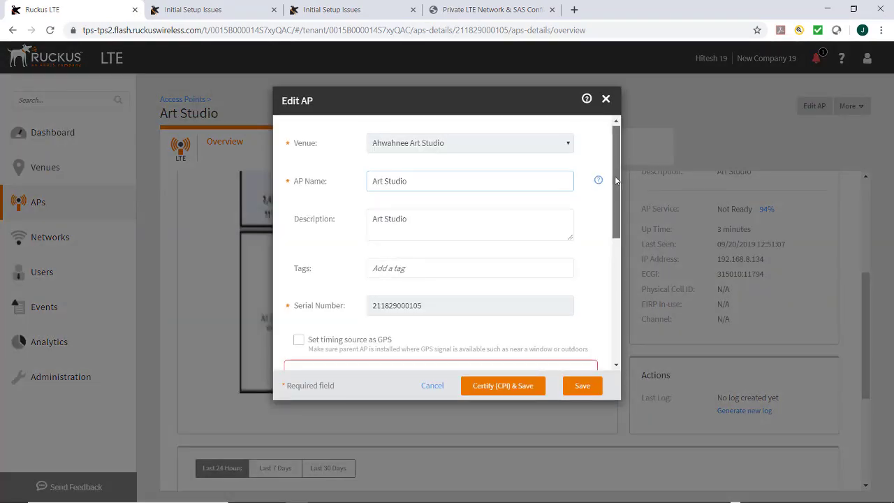
left_click_drag(616, 180, 601, 314)
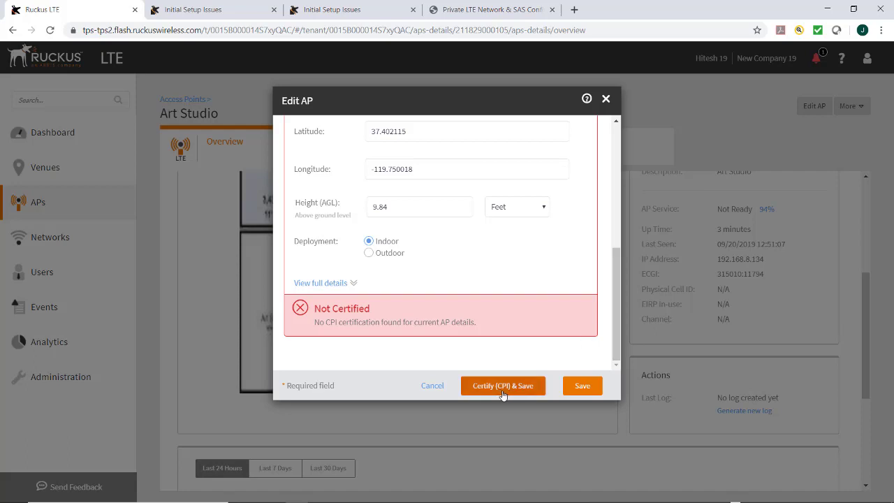
left_click(432, 386)
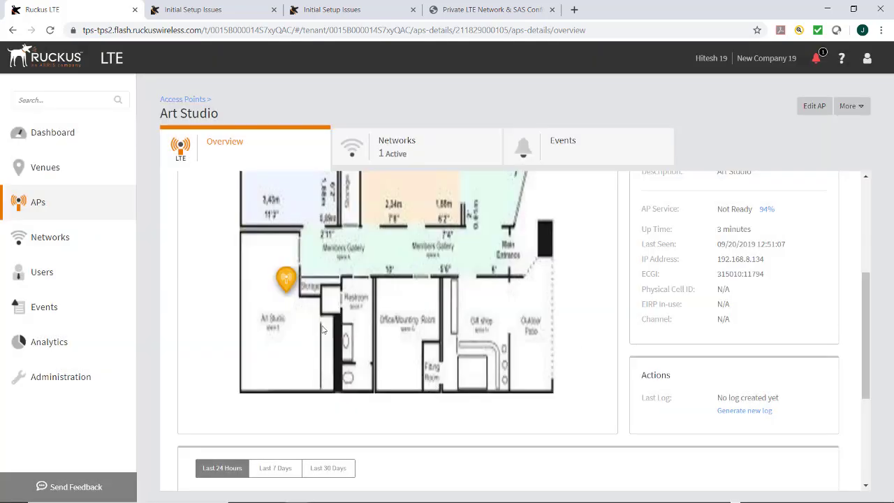
Certify the Art Studio AP with Certify (CPI) from the CPI Certification column of the access points list.
left_click(49, 205)
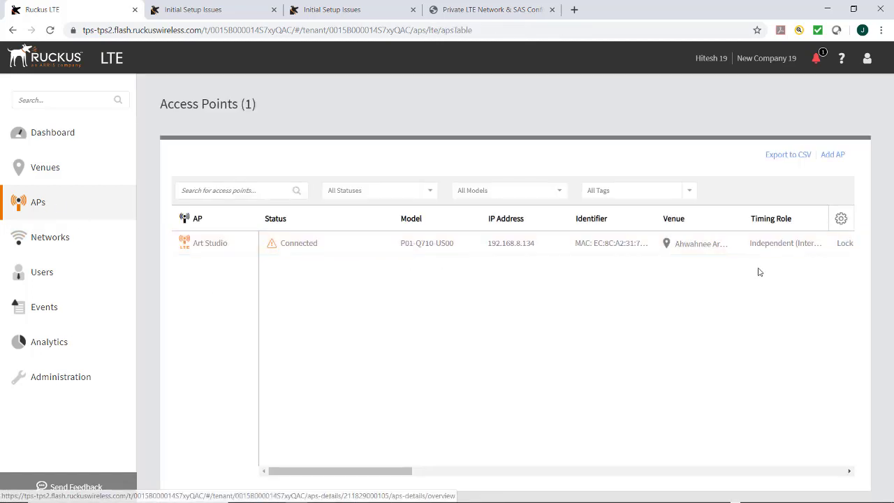
left_click_drag(636, 490, 843, 494)
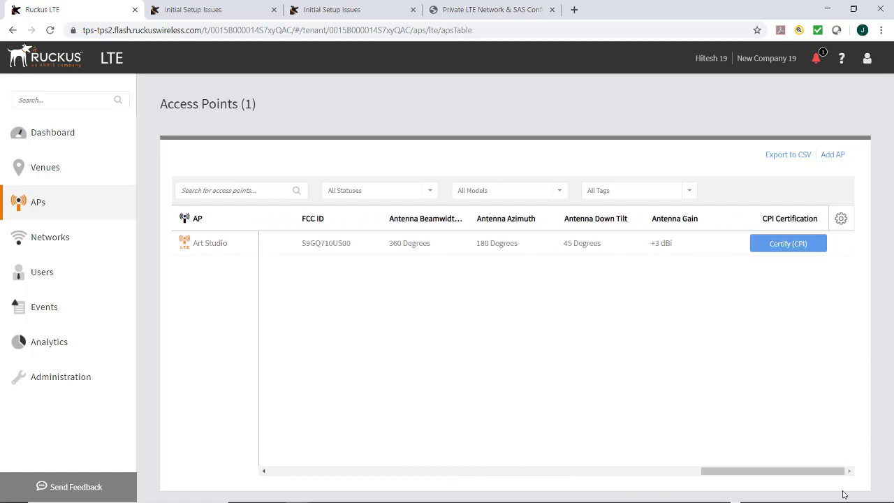
left_click(786, 244)
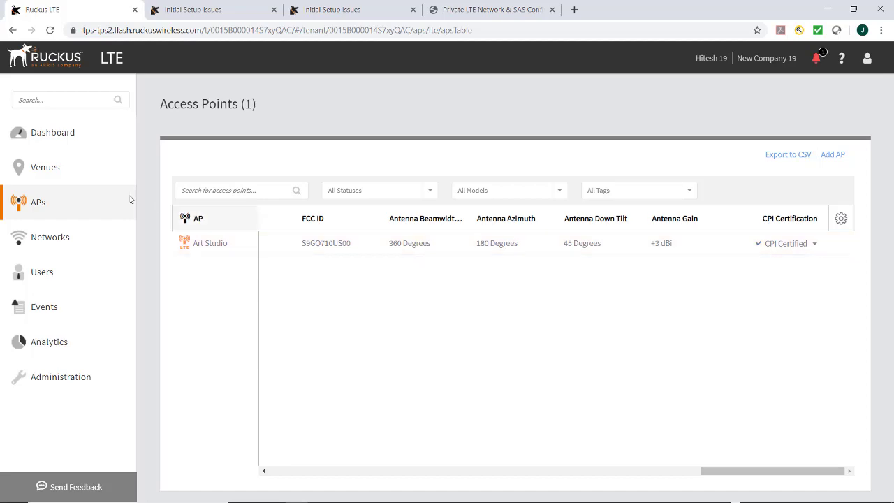
Reopen the Art Studio AP's edit form to verify its CPI certification details, and leave it without saving.
left_click(434, 247)
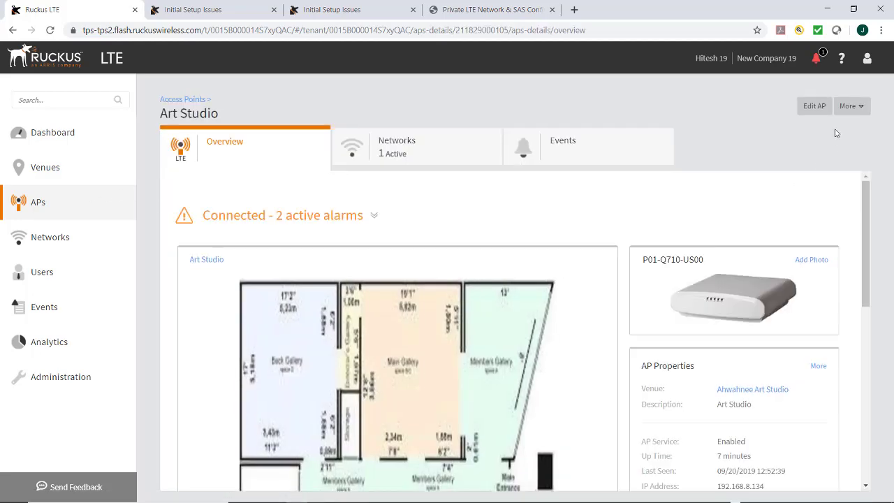
left_click(811, 111)
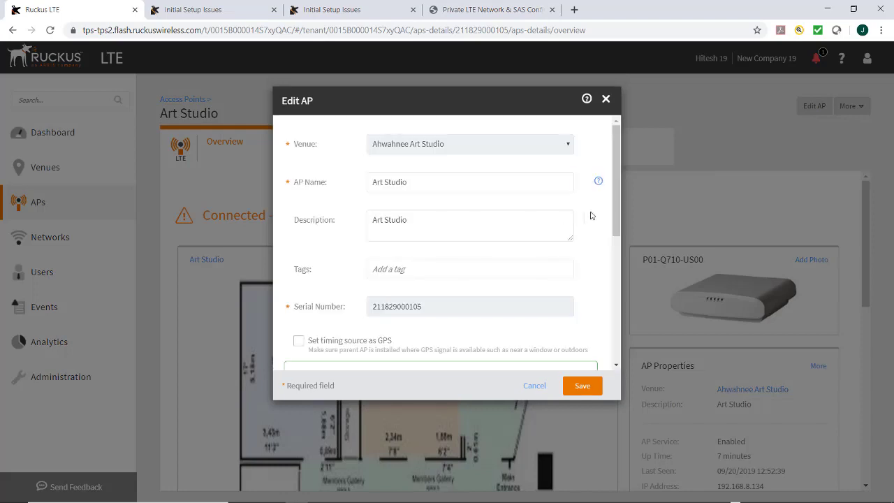
scroll(618, 221, "down", 1)
left_click_drag(618, 222, 629, 362)
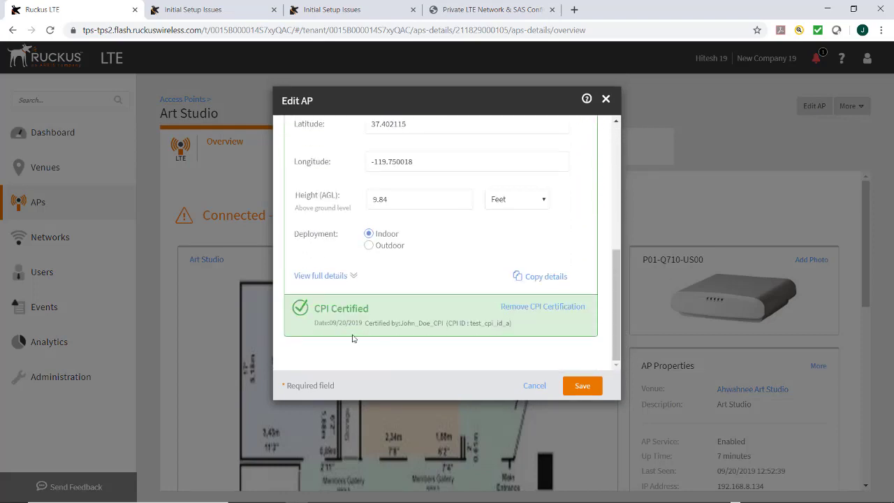
left_click(531, 388)
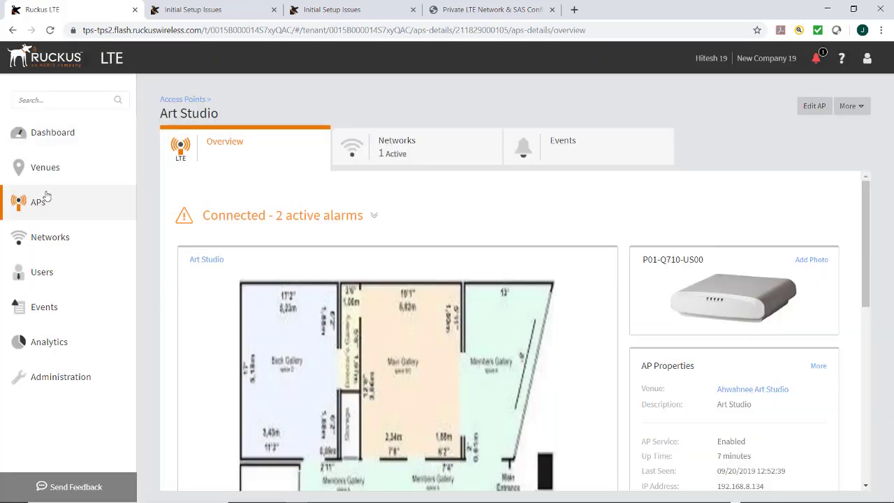
Check the Art Studio AP's status in the access points list and review its full properties, including networking parameters and SAS information.
left_click(39, 203)
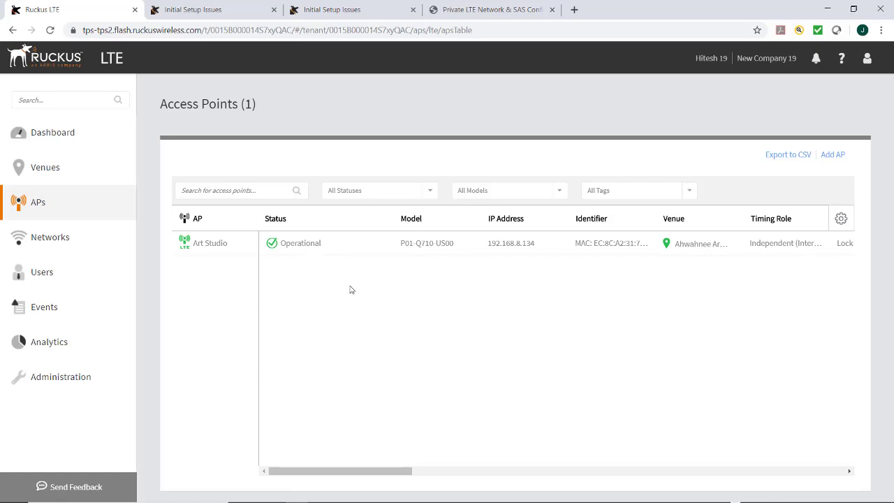
left_click(325, 246)
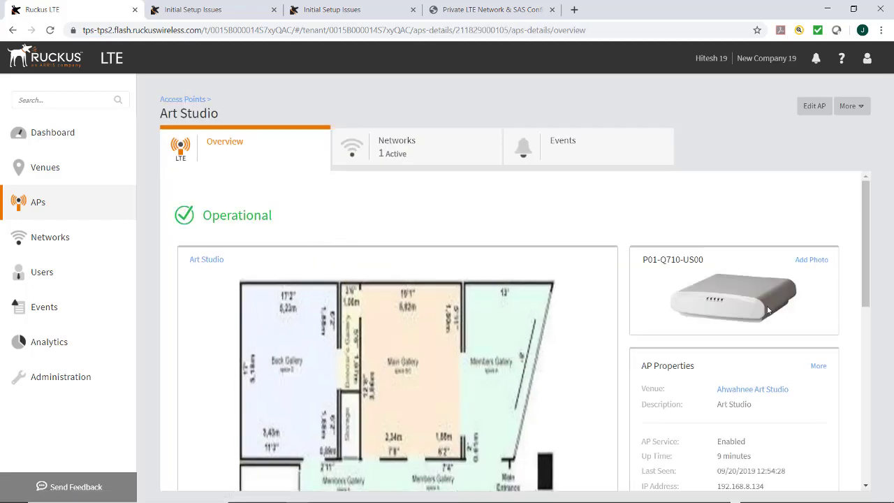
left_click(817, 366)
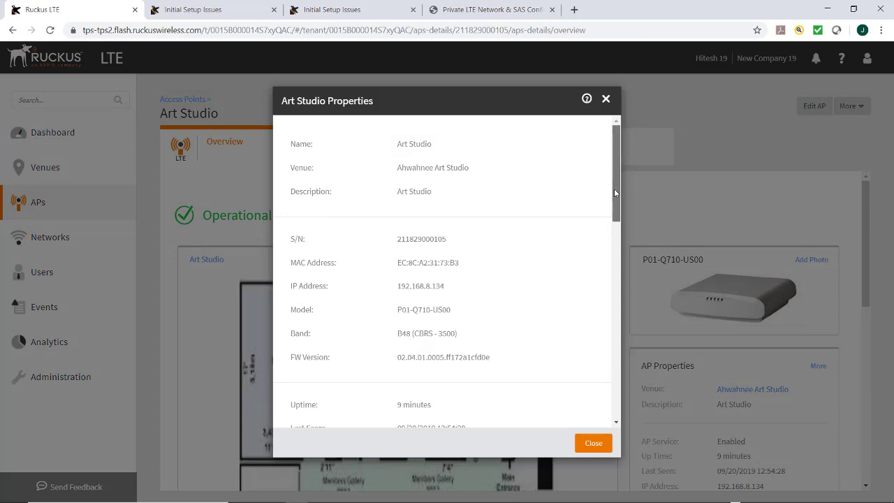
left_click_drag(612, 189, 606, 307)
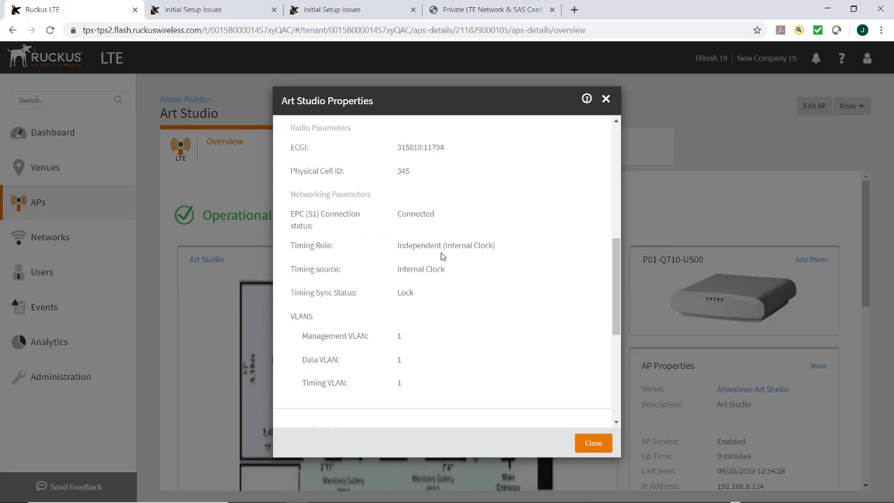
scroll(441, 256, "up", 1)
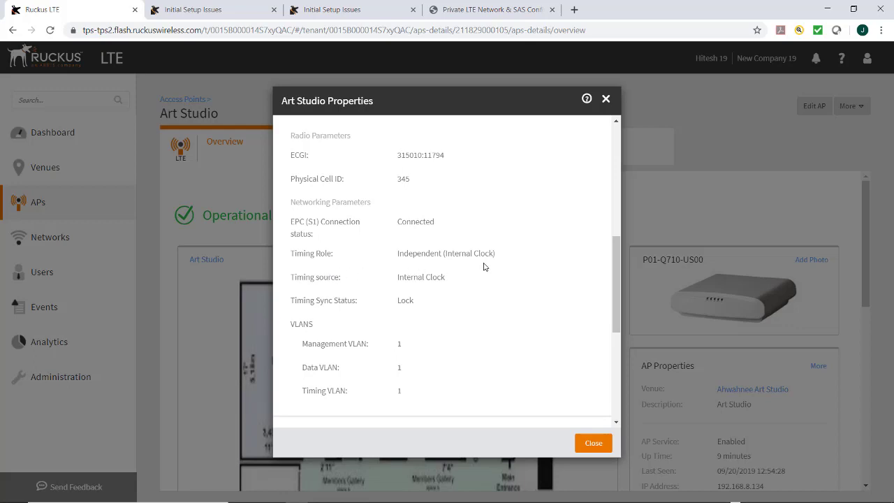
left_click_drag(616, 275, 622, 360)
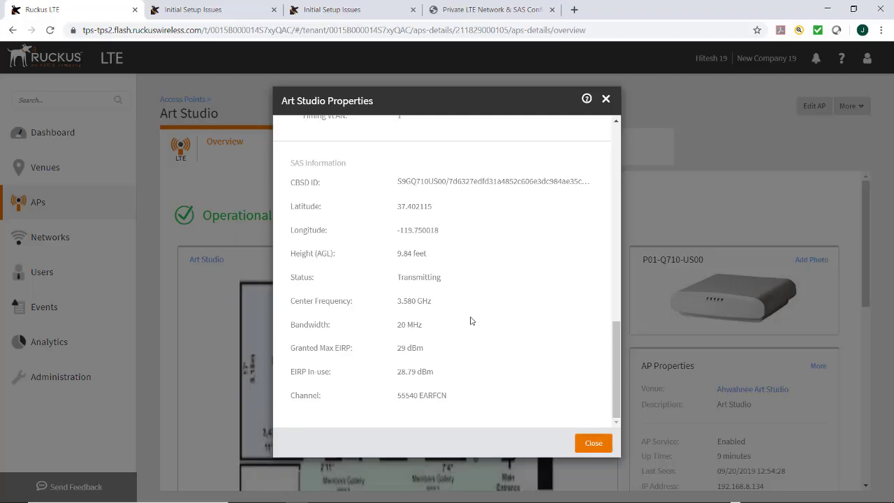
left_click(593, 444)
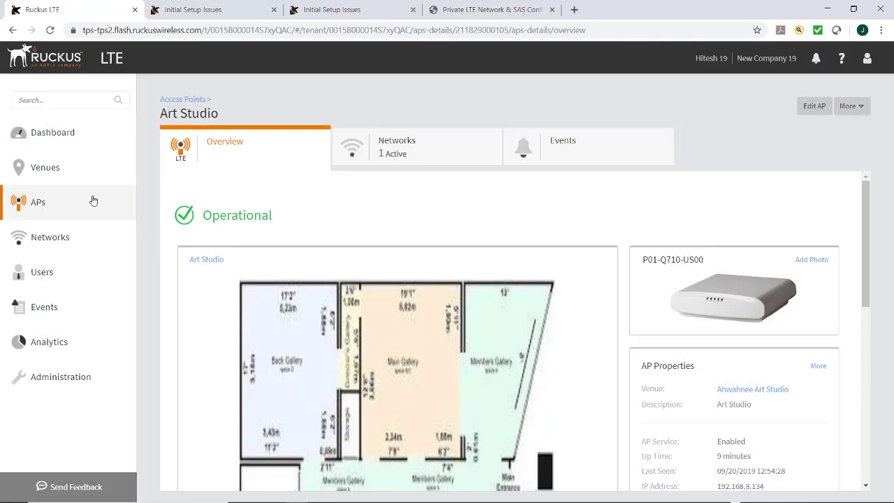
Review the alarms, venues and APs on the dashboard and open the access points list from its APs summary.
left_click(50, 134)
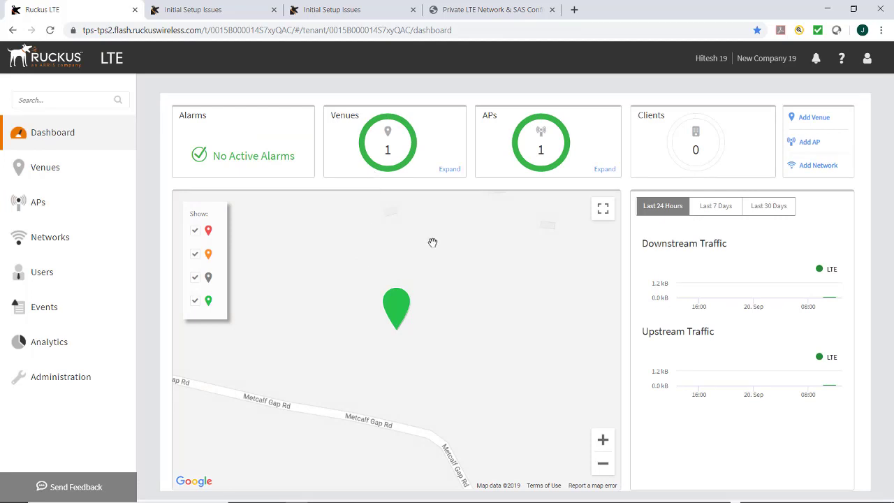
mouse_move(528, 164)
left_click(552, 162)
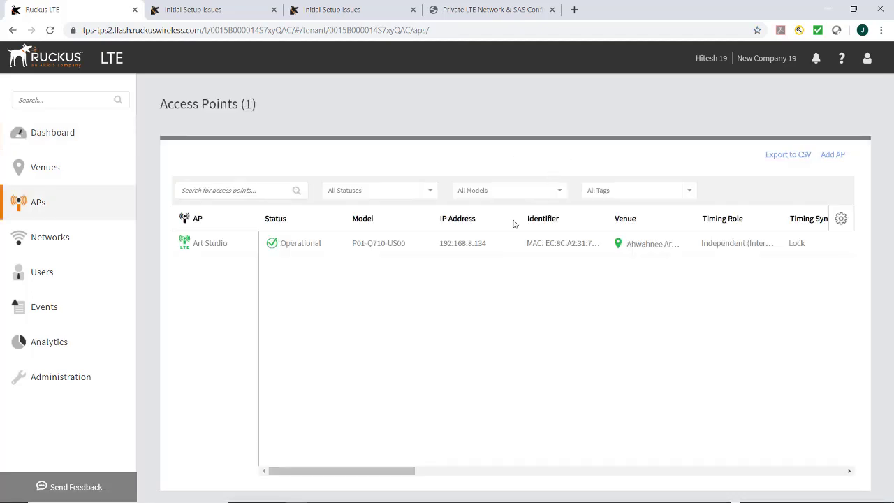
Blink the LEDs of the Art Studio AP from its details page and return to the dashboard.
left_click(422, 252)
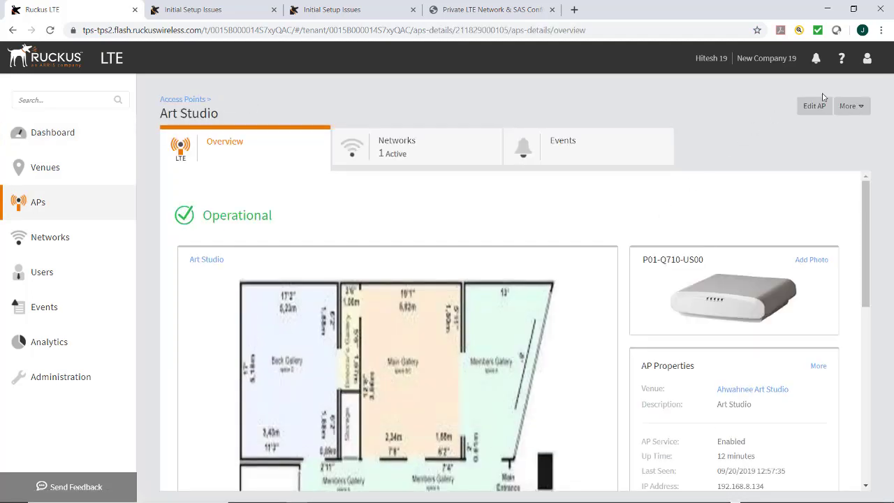
left_click(854, 106)
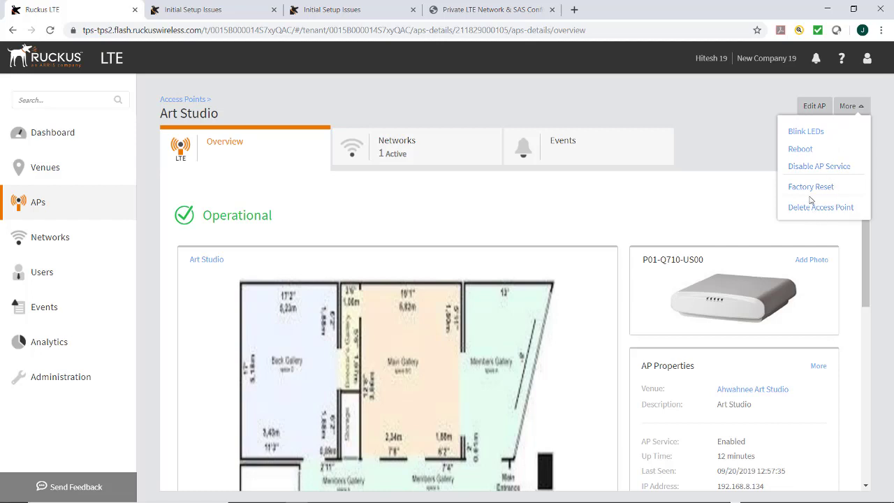
left_click(806, 132)
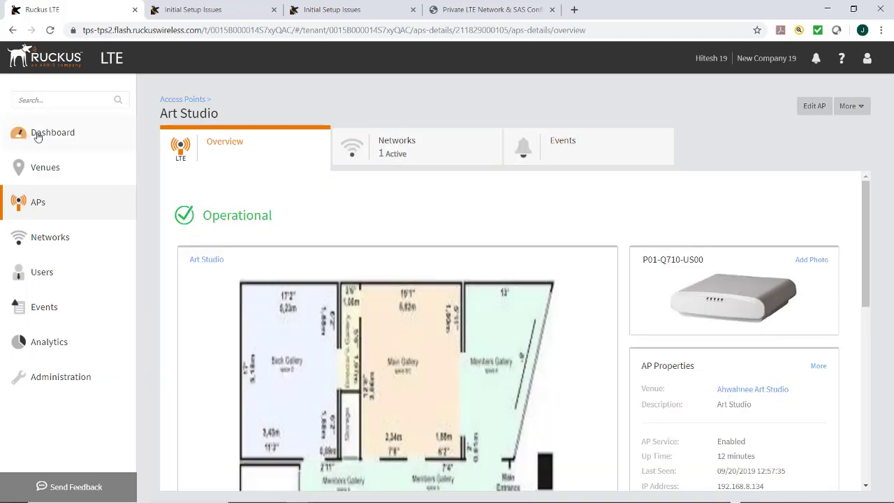
left_click(38, 134)
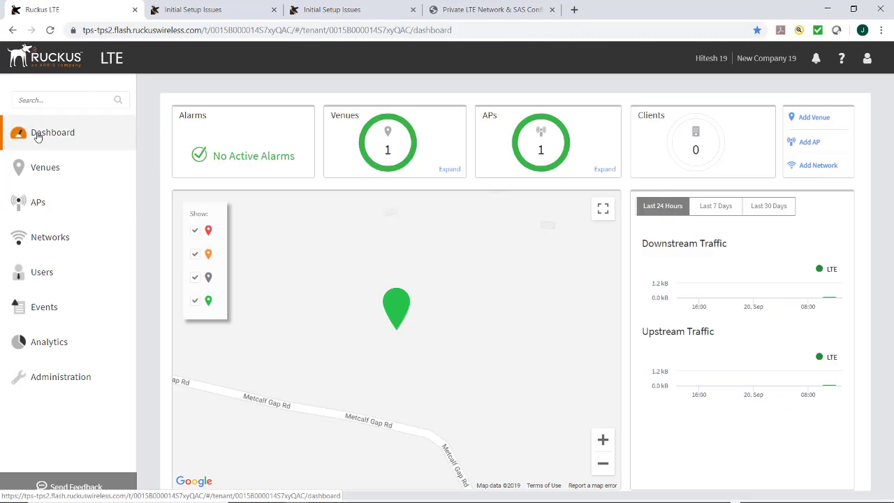